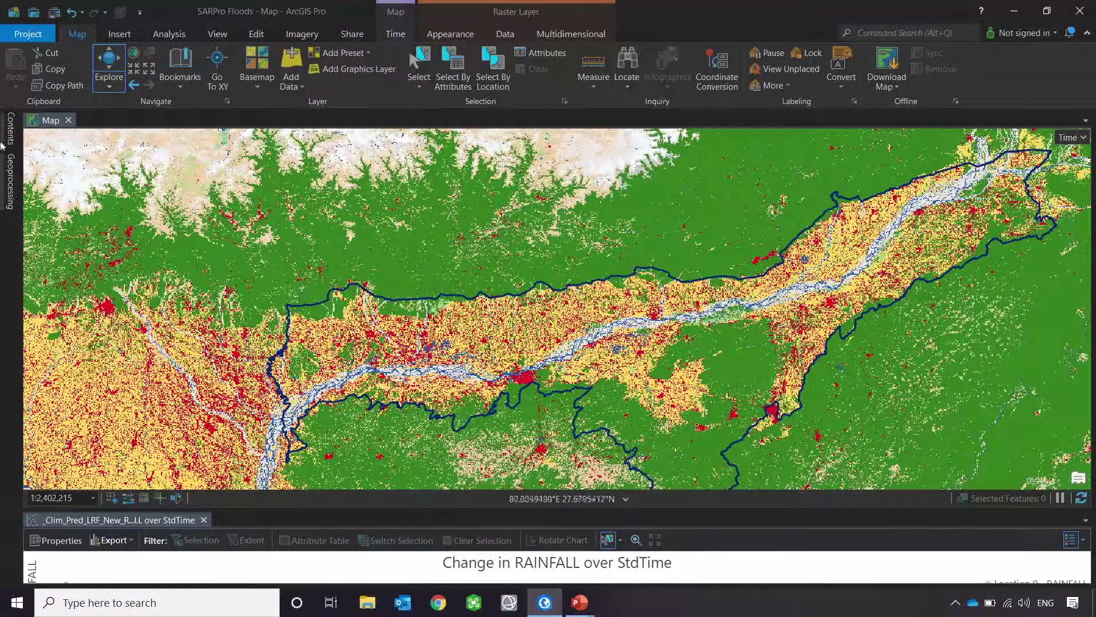
Hide the Esri 2020 Land Cover layer and expand the SARscape Analytics Toolbox tool list.
{"action": "left_click", "coordinate": [9, 137]}
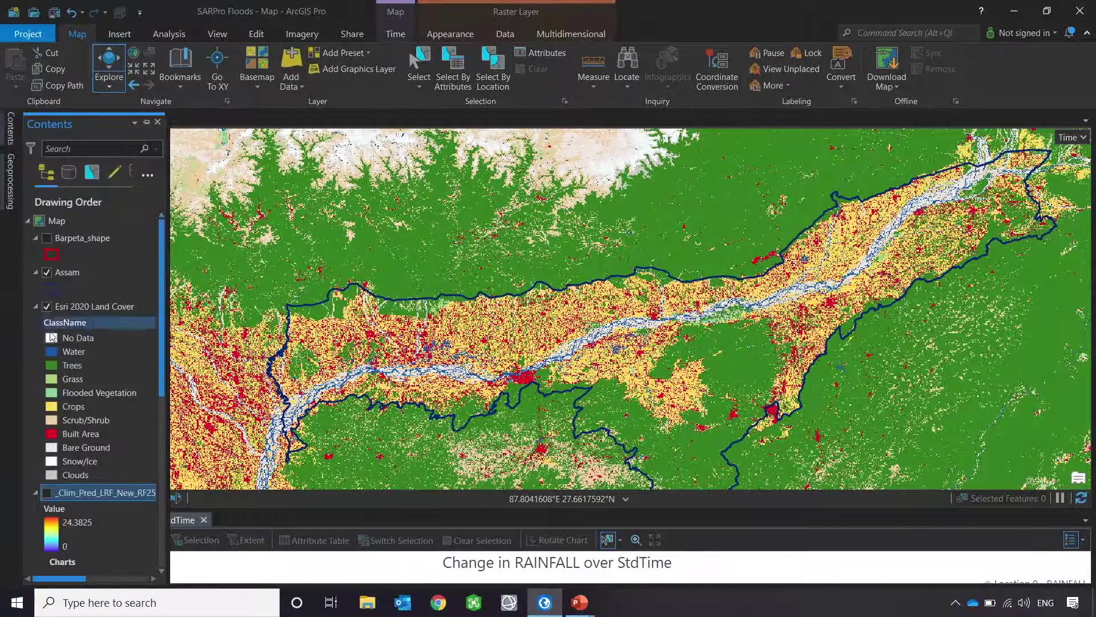
{"action": "left_click", "coordinate": [46, 306]}
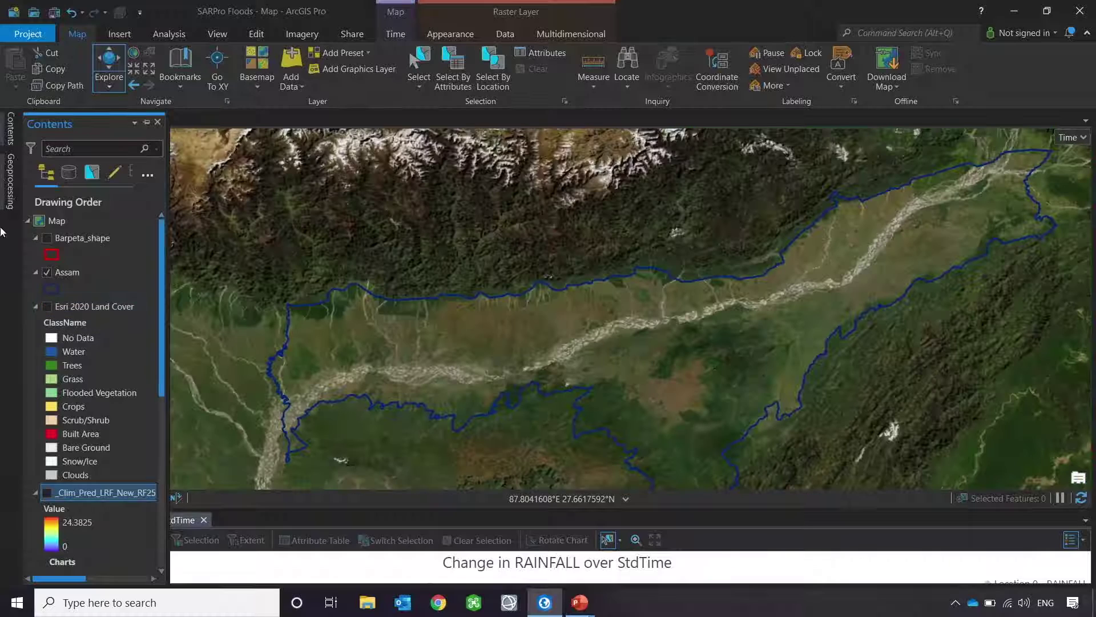
{"action": "left_click", "coordinate": [11, 178]}
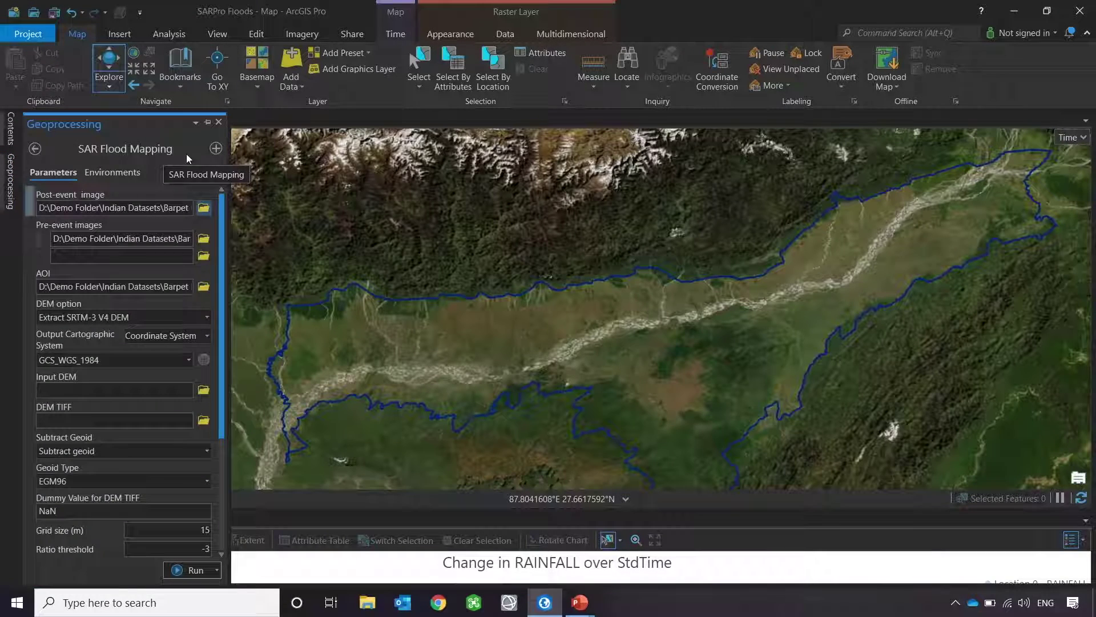
{"action": "left_click", "coordinate": [216, 149]}
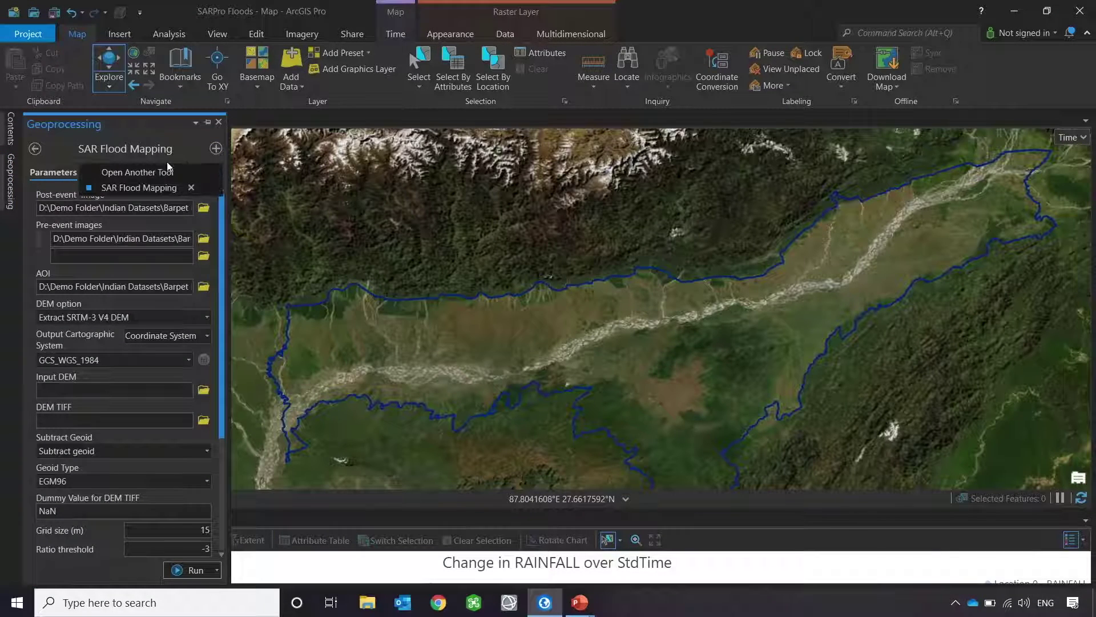
{"action": "left_click", "coordinate": [158, 172]}
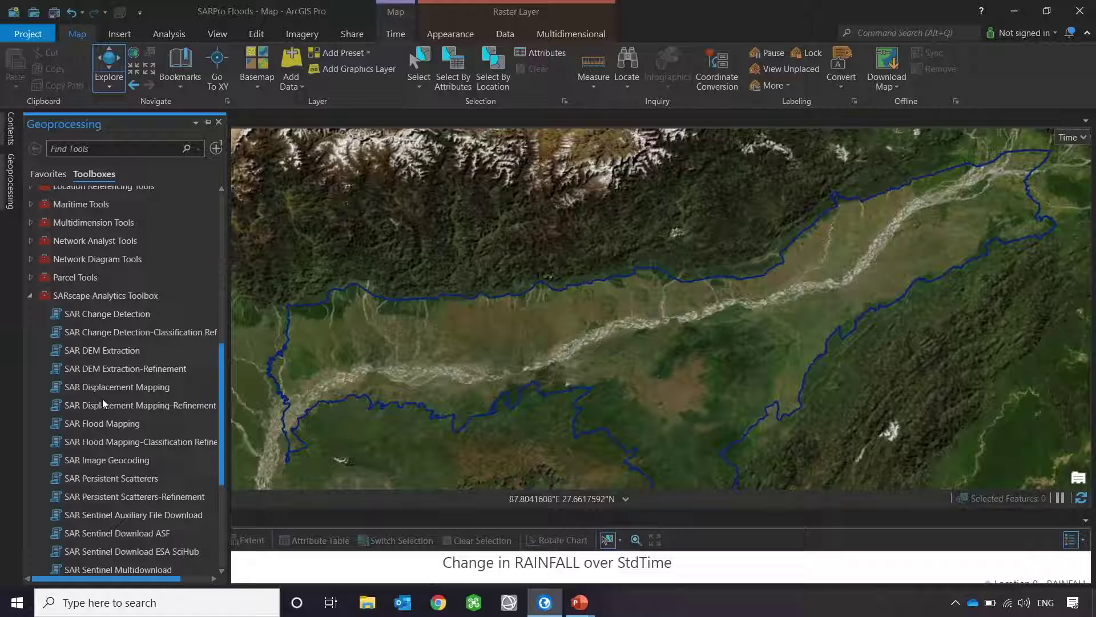
Reopen SAR Flood Mapping and review grid size 15, ratio threshold -3 and output folder Barpet Flooding.
{"action": "left_click", "coordinate": [219, 148]}
{"action": "left_click", "coordinate": [151, 187]}
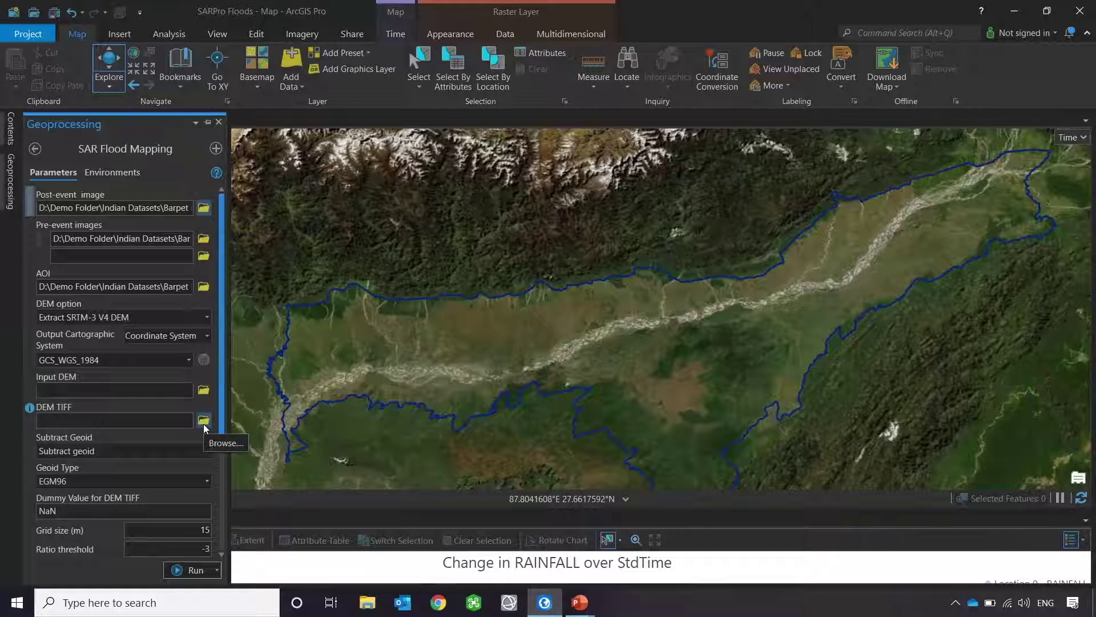
{"action": "scroll", "coordinate": [204, 424], "scroll_direction": "down", "scroll_amount": 3}
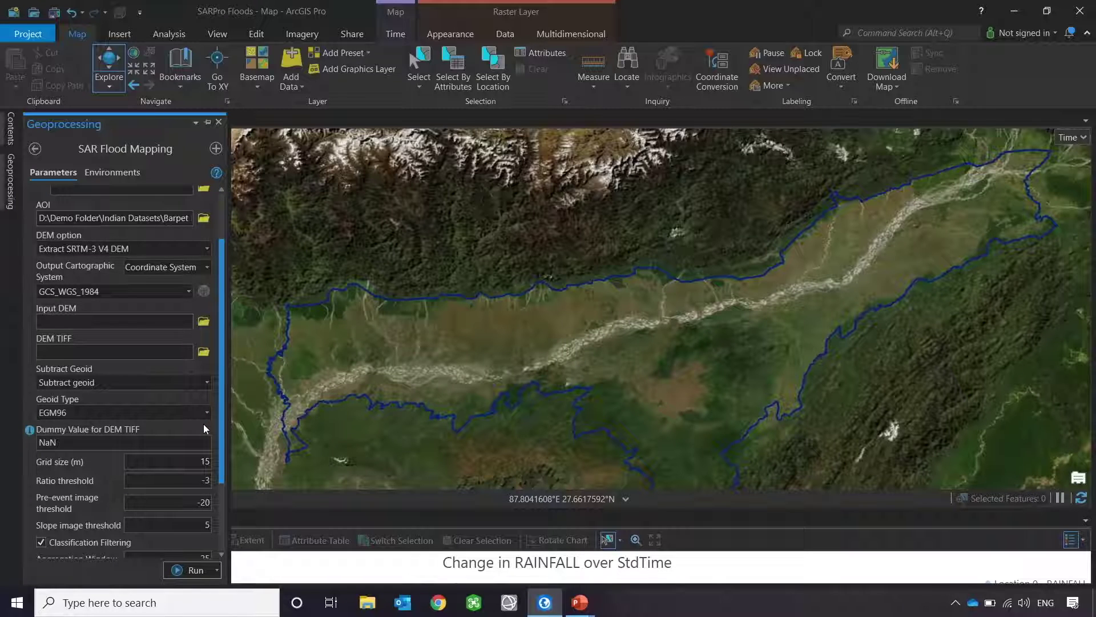
{"action": "scroll", "coordinate": [203, 423], "scroll_direction": "down", "scroll_amount": 3}
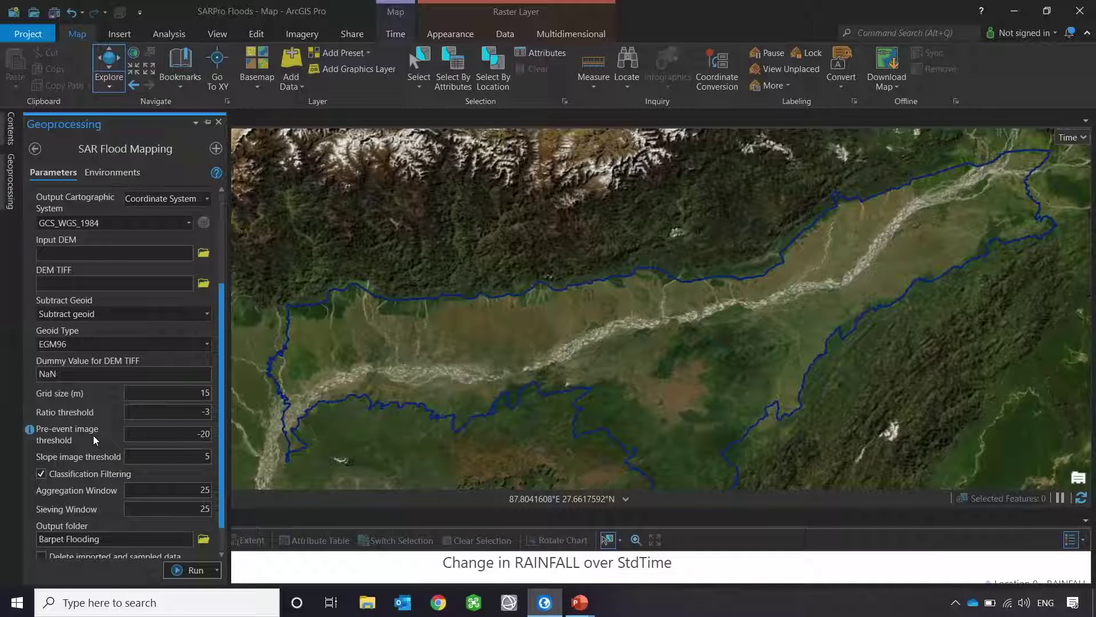
{"action": "scroll", "coordinate": [94, 435], "scroll_direction": "down", "scroll_amount": 2}
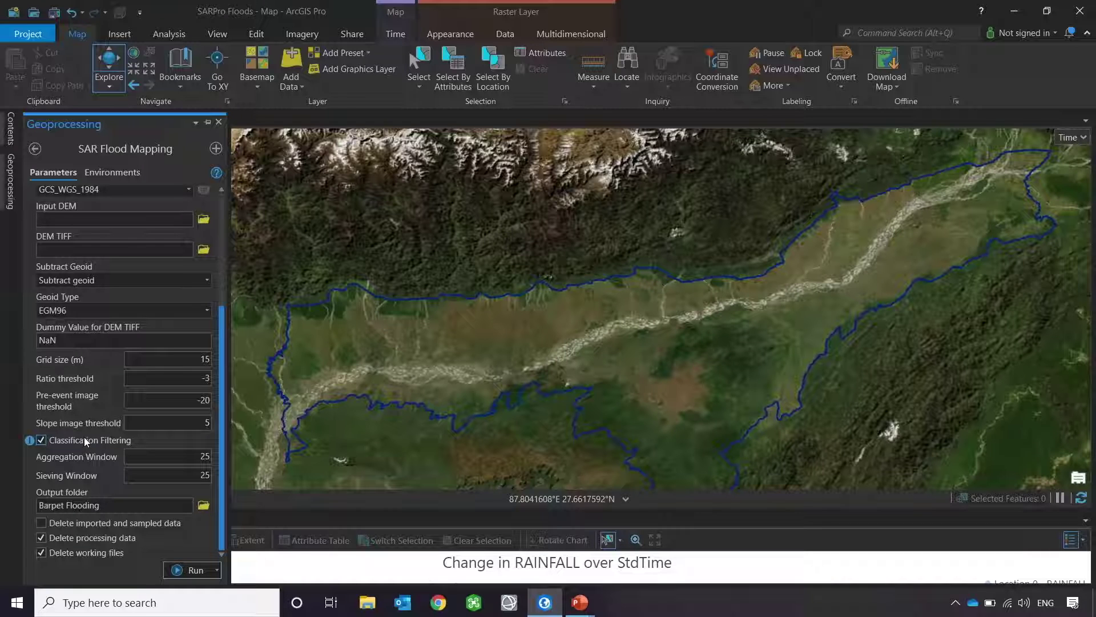
Turn on the red Barpeta_shape district outline in Contents.
{"action": "left_click", "coordinate": [8, 136]}
{"action": "scroll", "coordinate": [59, 343], "scroll_direction": "down", "scroll_amount": 3}
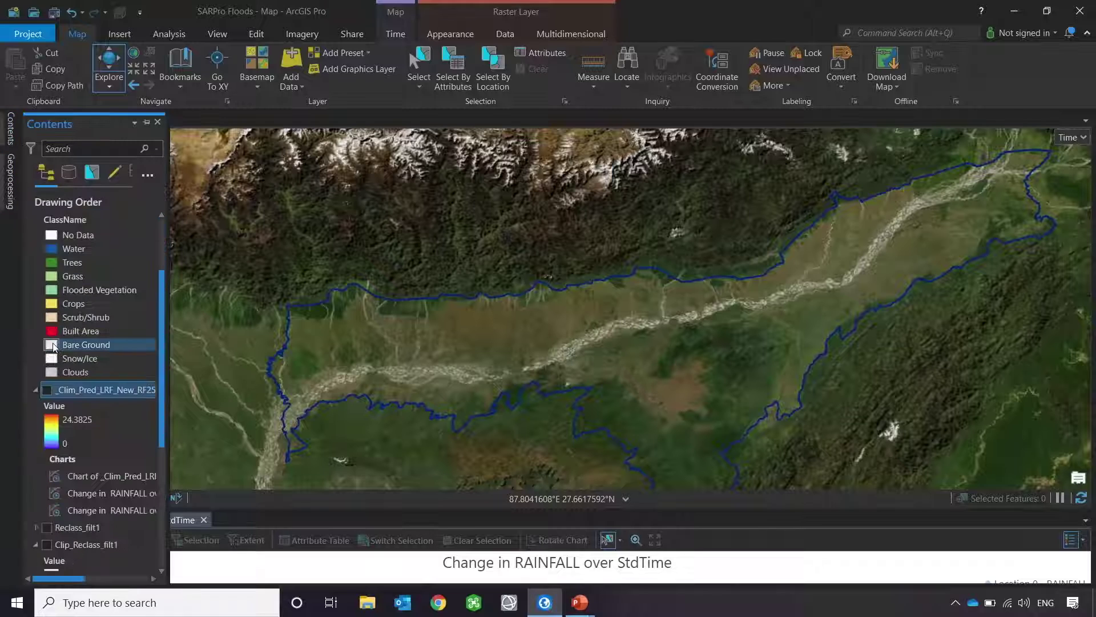
{"action": "scroll", "coordinate": [59, 358], "scroll_direction": "up", "scroll_amount": 3}
{"action": "left_click", "coordinate": [47, 272]}
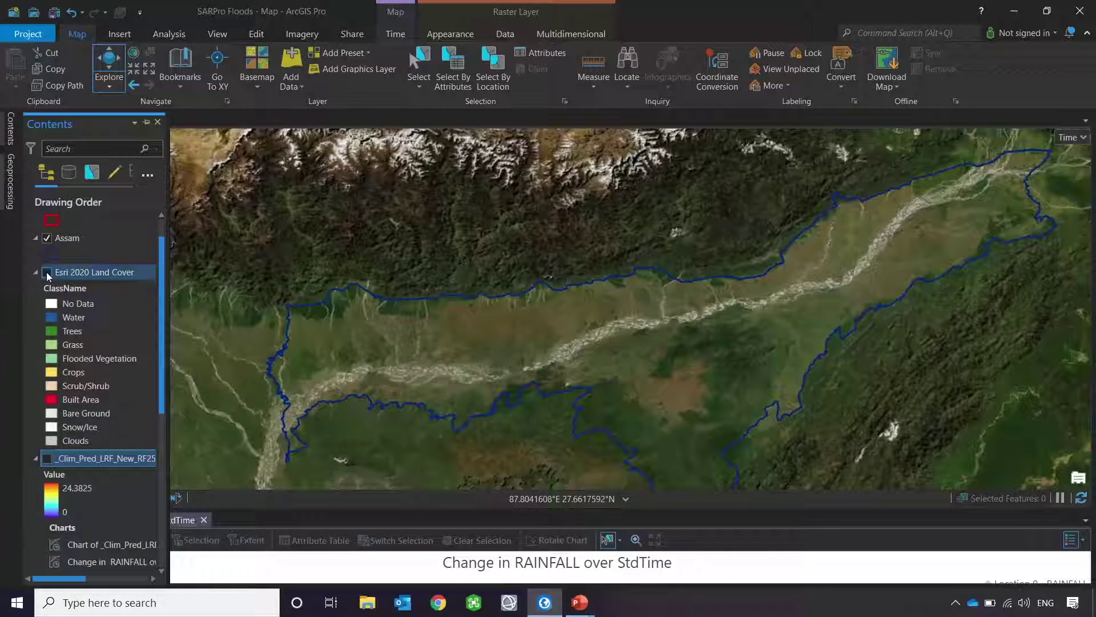
{"action": "left_click", "coordinate": [47, 237]}
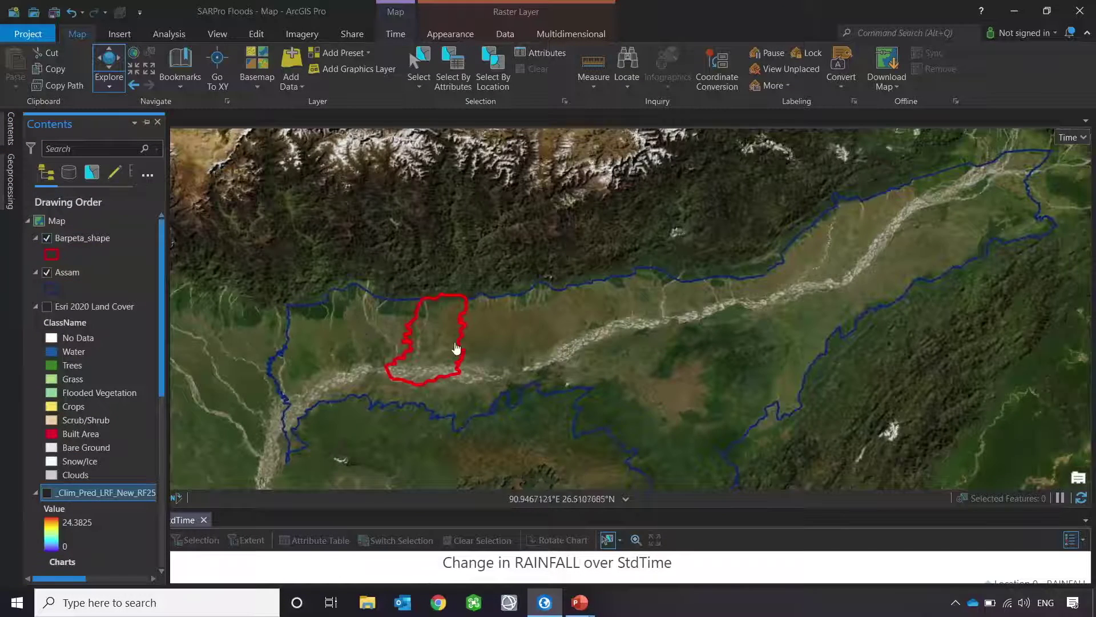
Zoom into the Barpeta district to inspect the blue Reclass_filt1 flooded pixels.
{"action": "scroll", "coordinate": [434, 348], "scroll_direction": "up", "scroll_amount": 3}
{"action": "scroll", "coordinate": [426, 342], "scroll_direction": "up", "scroll_amount": 2}
{"action": "scroll", "coordinate": [71, 438], "scroll_direction": "down", "scroll_amount": 3}
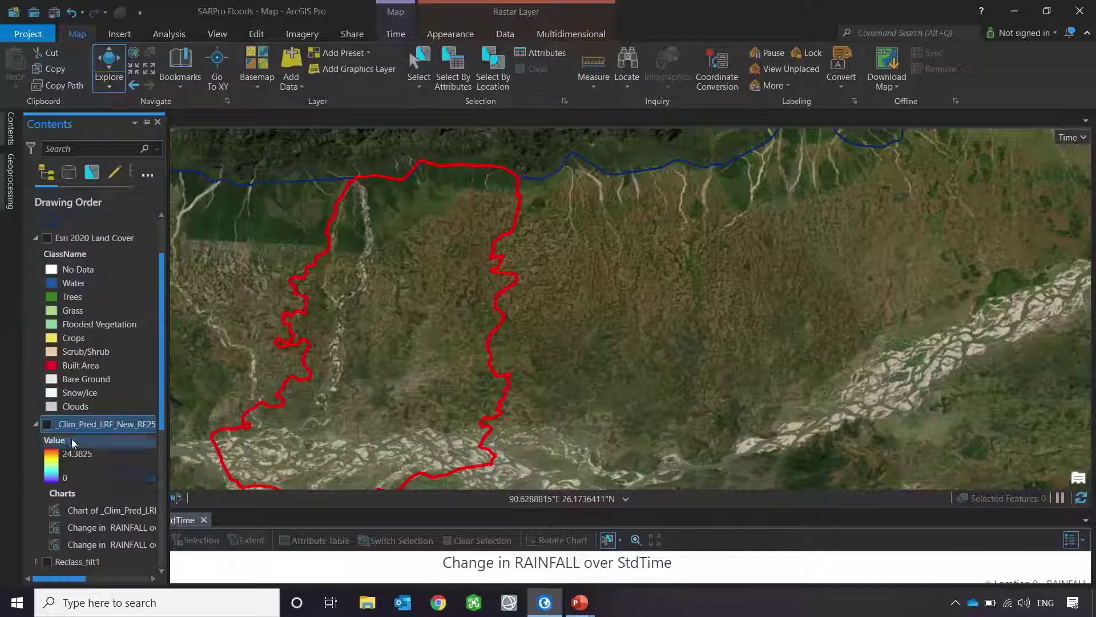
{"action": "scroll", "coordinate": [57, 499], "scroll_direction": "down", "scroll_amount": 3}
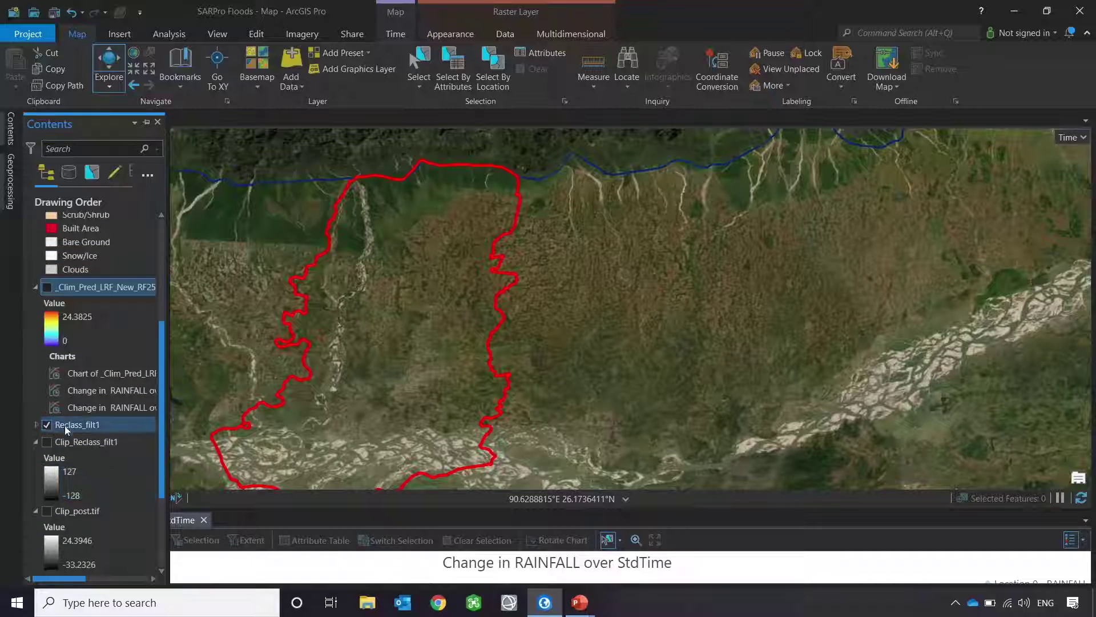
{"action": "scroll", "coordinate": [101, 491], "scroll_direction": "down", "scroll_amount": 2}
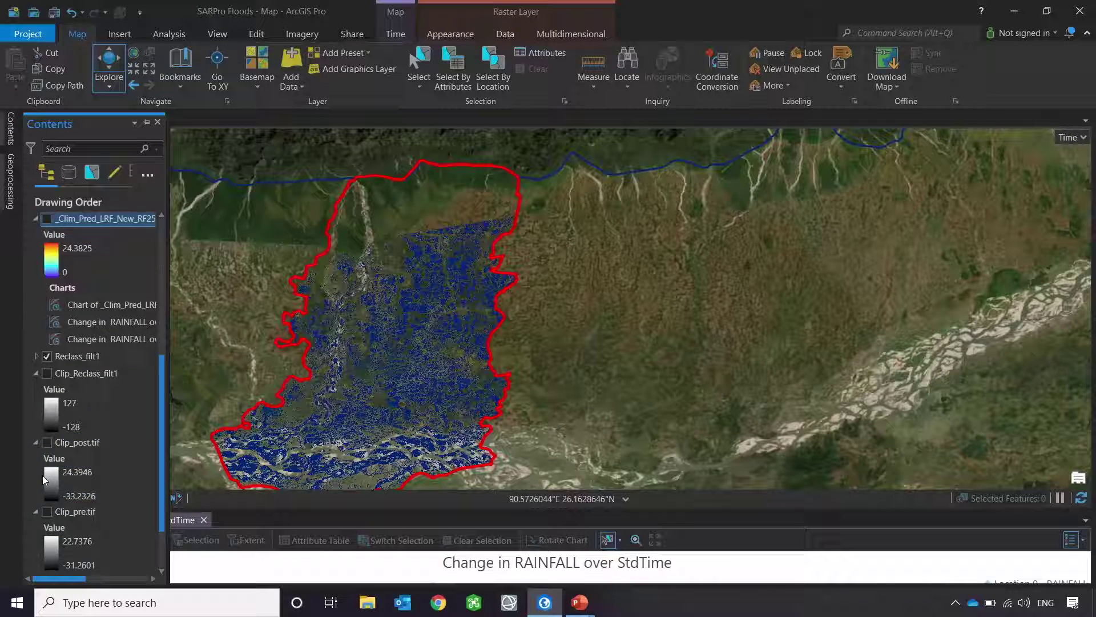
{"action": "scroll", "coordinate": [43, 479], "scroll_direction": "down", "scroll_amount": 1}
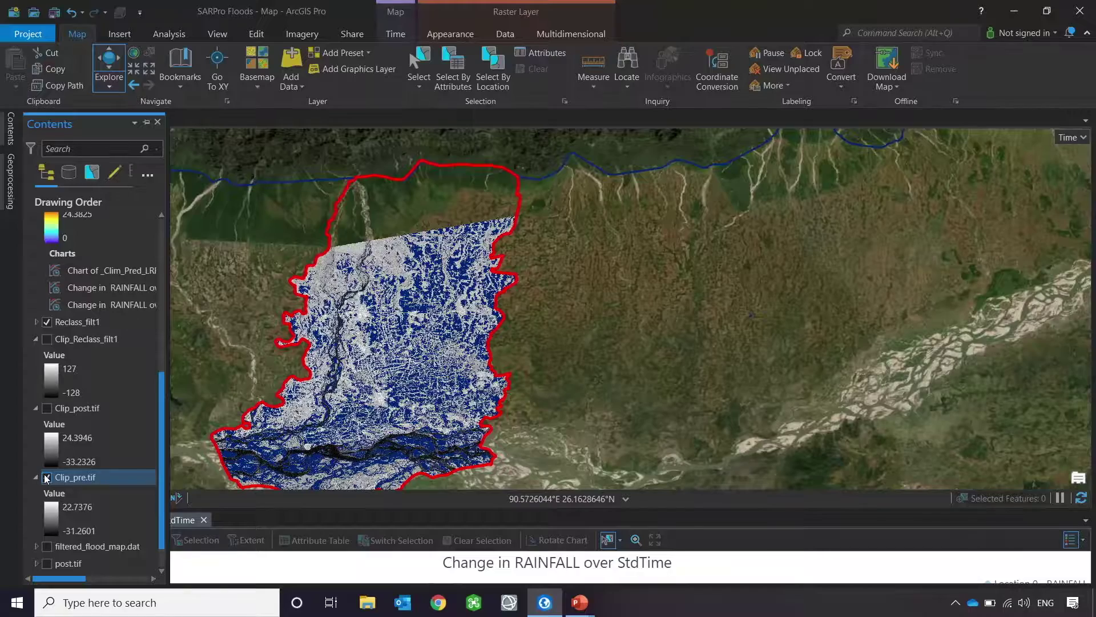
{"action": "scroll", "coordinate": [363, 330], "scroll_direction": "up", "scroll_amount": 2}
{"action": "scroll", "coordinate": [364, 330], "scroll_direction": "up", "scroll_amount": 2}
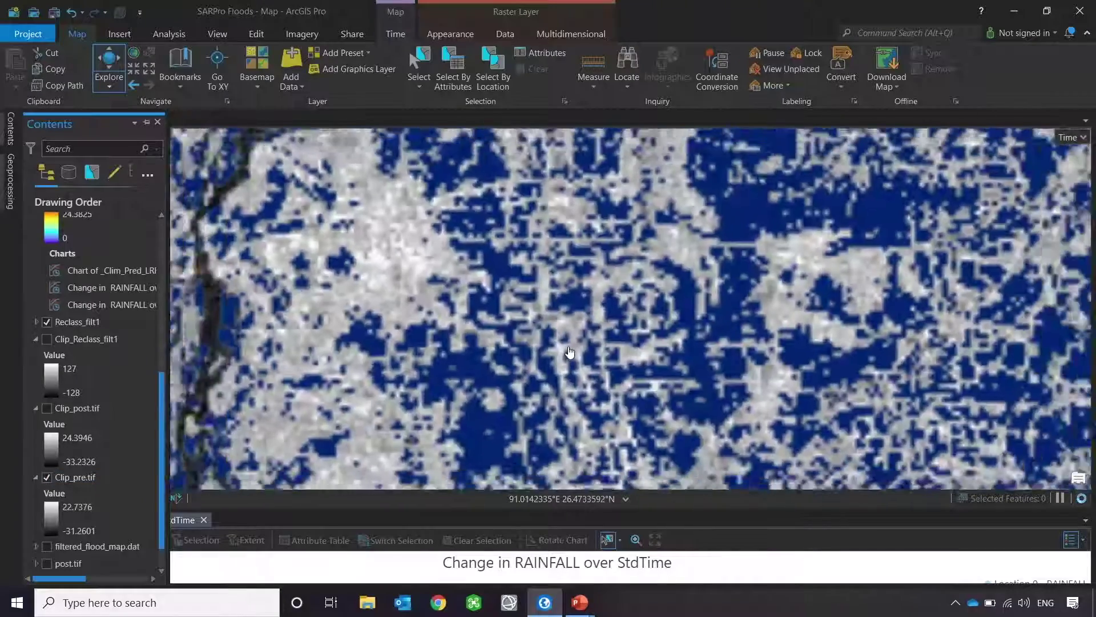
{"action": "scroll", "coordinate": [570, 350], "scroll_direction": "down", "scroll_amount": 1}
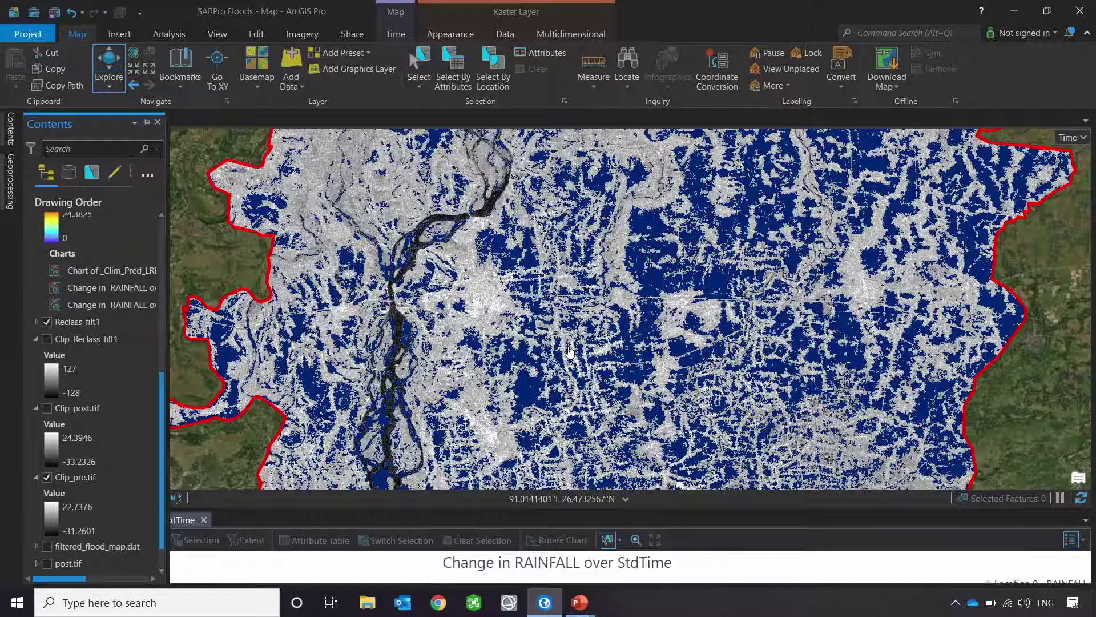
{"action": "scroll", "coordinate": [135, 335], "scroll_direction": "up", "scroll_amount": 2}
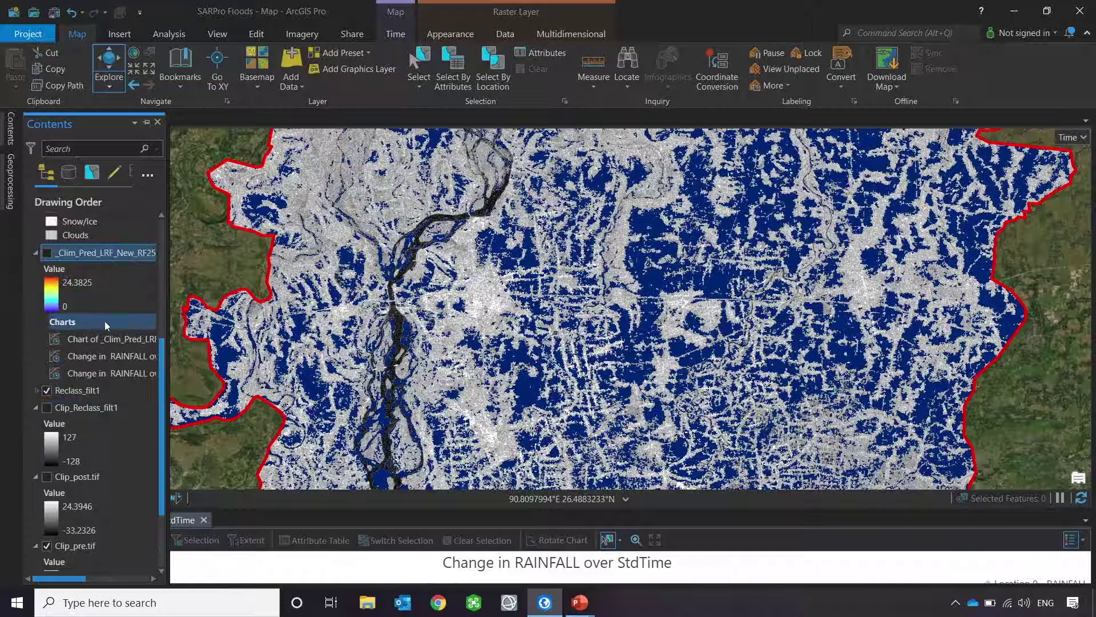
Show the _Clim_Pred_LRF_New_RF25 grid around Barpeta and enlarge the 2020 Change in RAINFALL chart.
{"action": "left_click", "coordinate": [46, 253]}
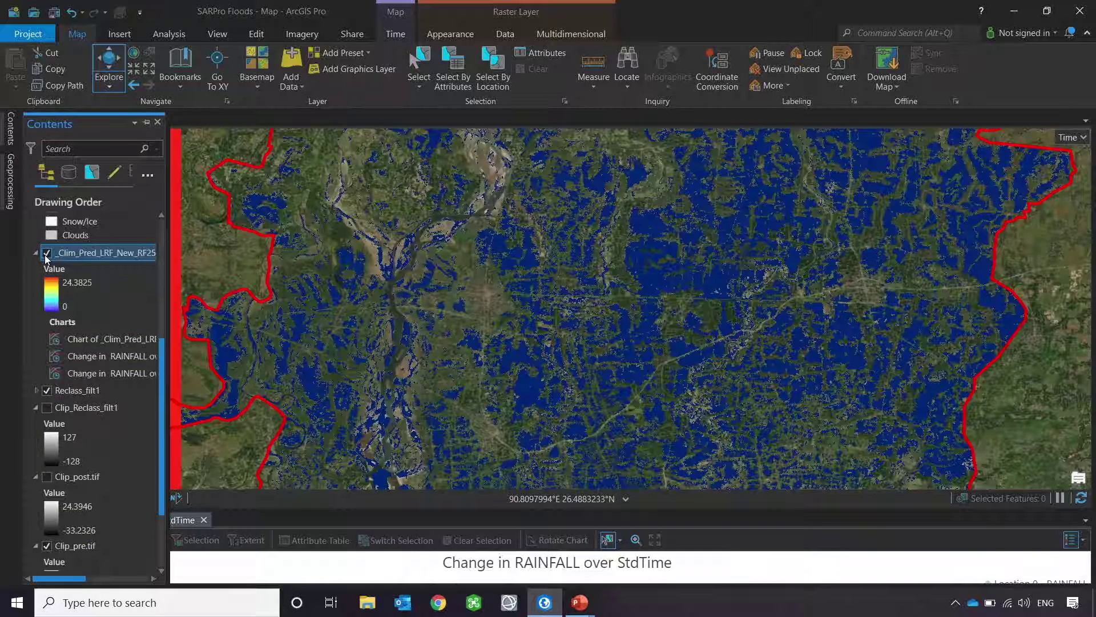
{"action": "scroll", "coordinate": [510, 316], "scroll_direction": "down", "scroll_amount": 4}
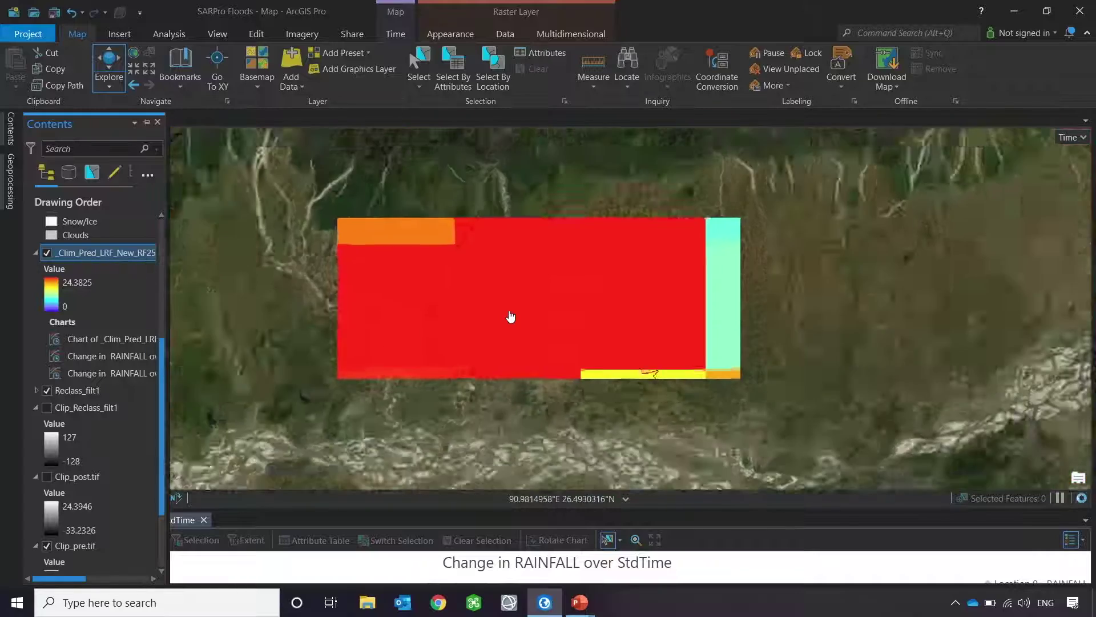
{"action": "scroll", "coordinate": [510, 316], "scroll_direction": "up", "scroll_amount": 4}
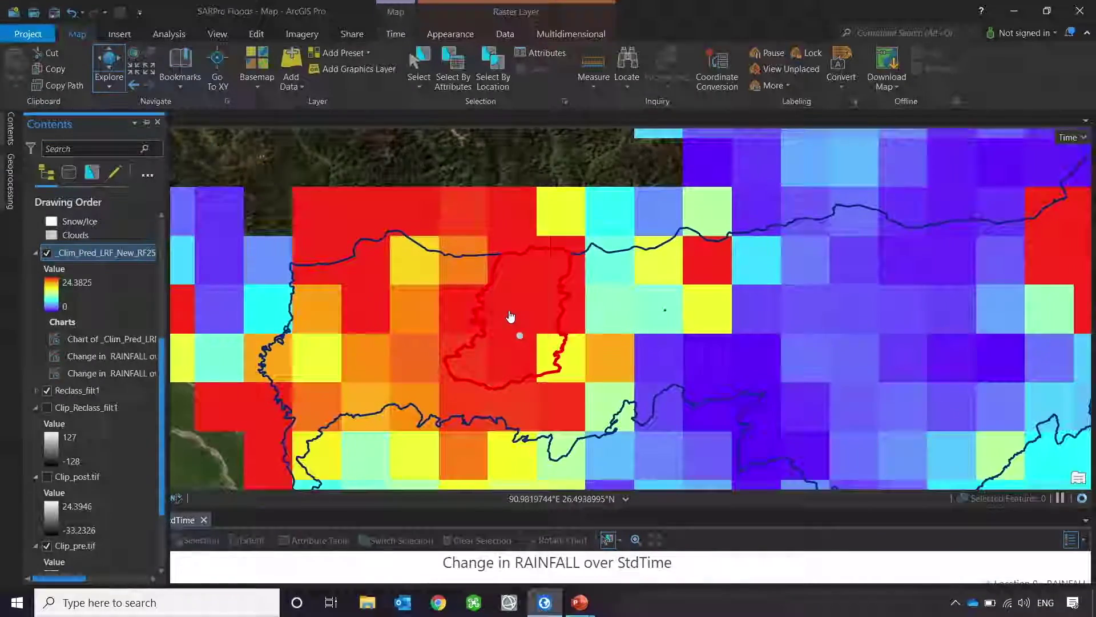
{"action": "scroll", "coordinate": [509, 318], "scroll_direction": "down", "scroll_amount": 2}
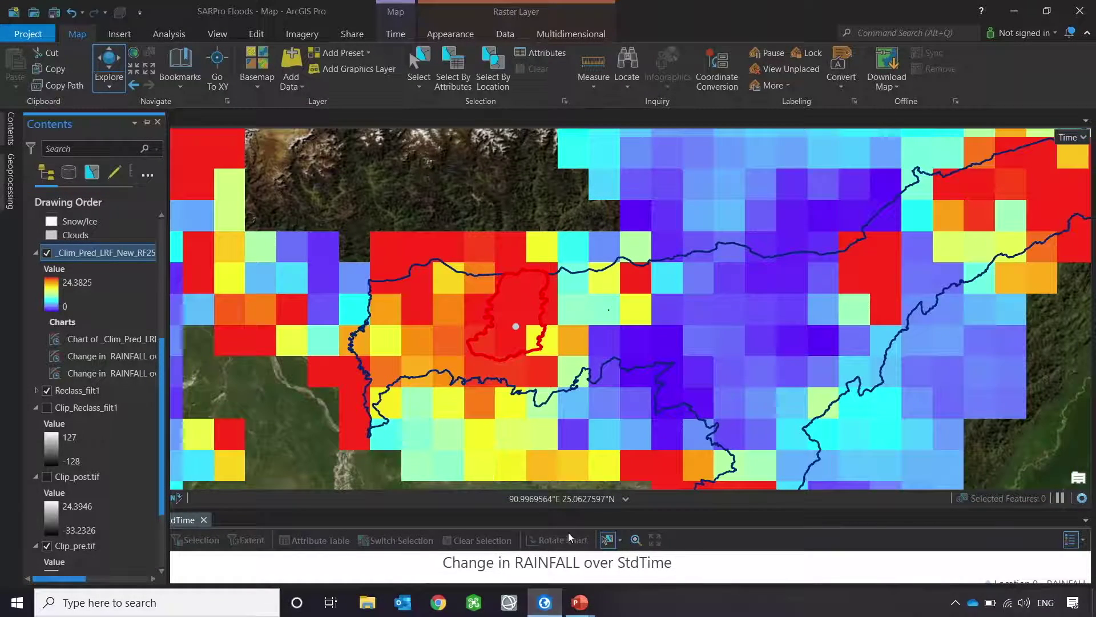
{"action": "left_click_drag", "start_coordinate": [574, 510], "coordinate": [483, 361]}
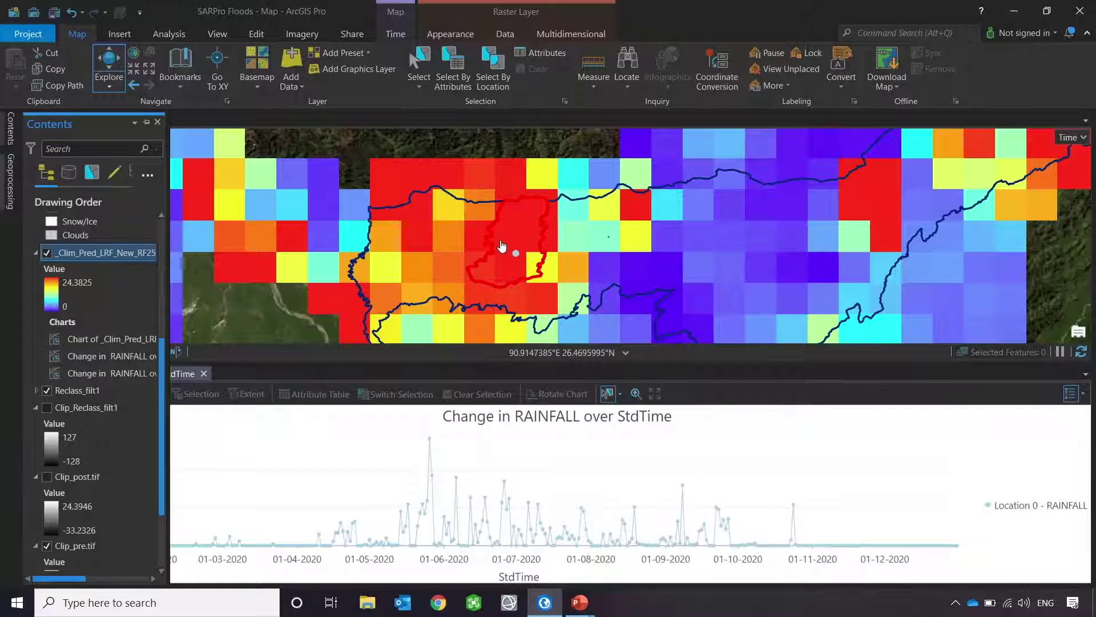